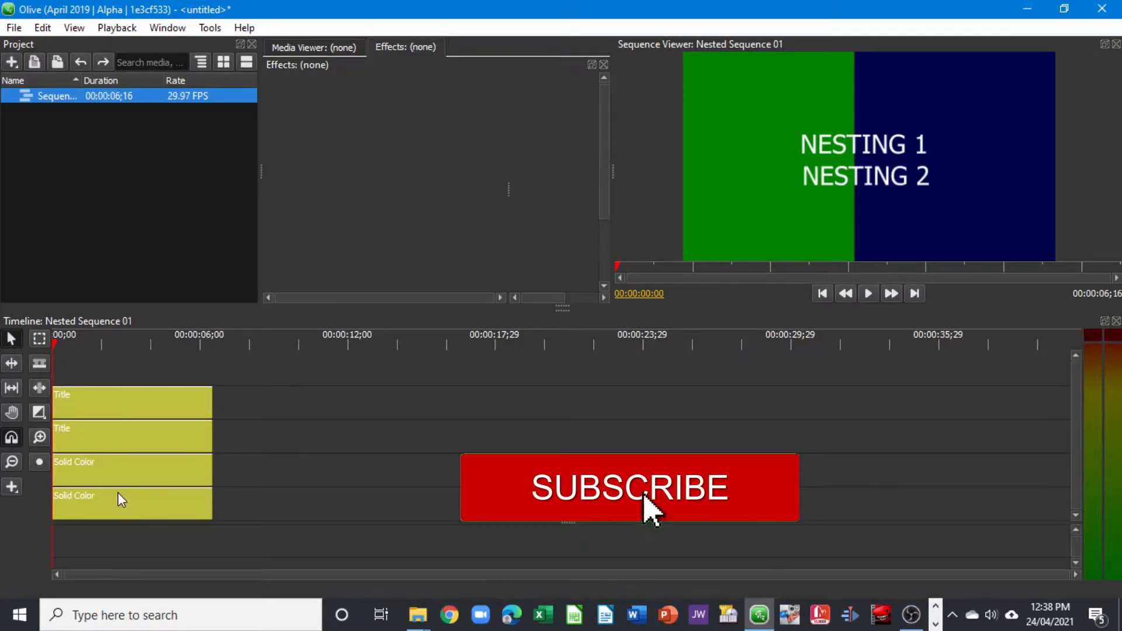
pyautogui.moveTo(237, 394); pyautogui.dragTo(160, 503)
pyautogui.rightClick(160, 503)
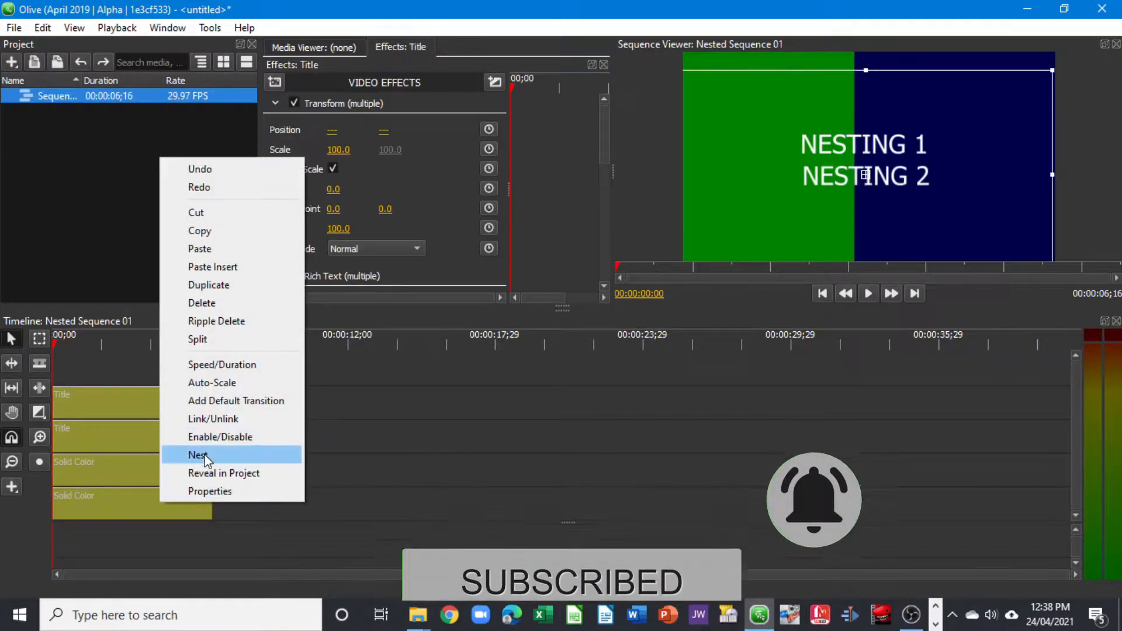
pyautogui.click(198, 453)
pyautogui.click(180, 404)
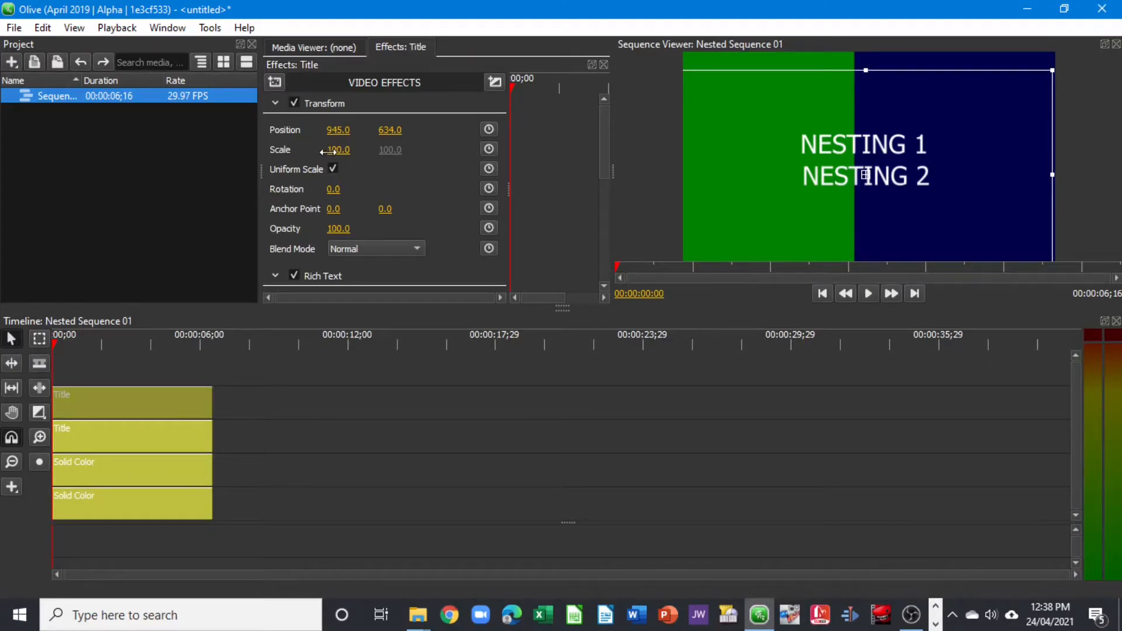
pyautogui.click(170, 428)
pyautogui.click(252, 419)
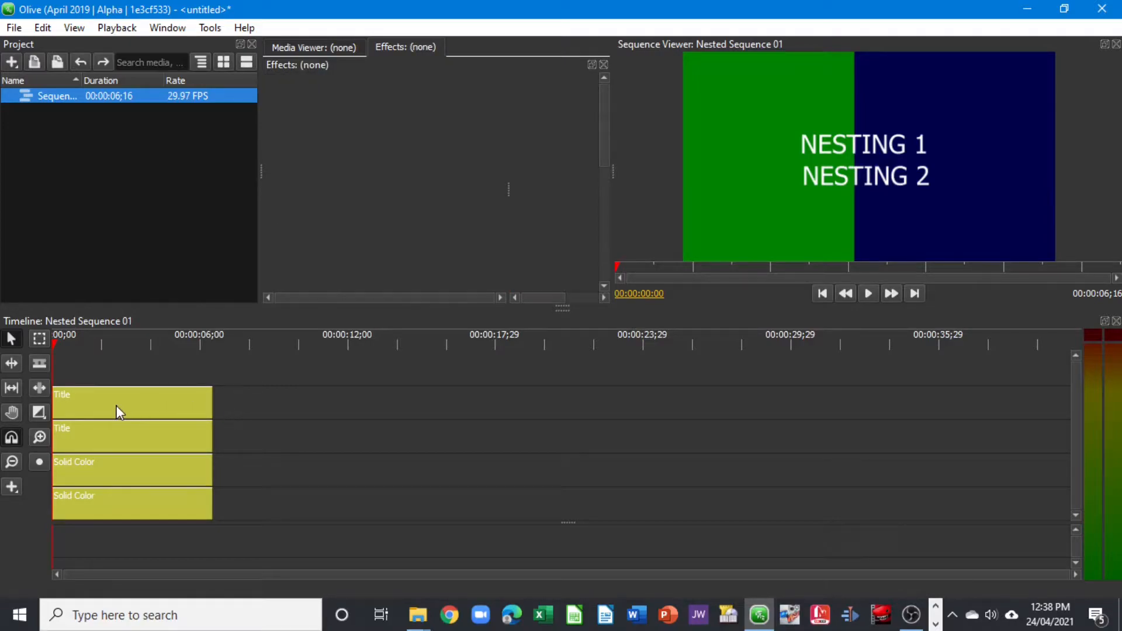
# Nest the two Title clips into their own sequence and increase the nested clip's scale
pyautogui.moveTo(229, 398); pyautogui.dragTo(199, 437)
pyautogui.rightClick(173, 437)
pyautogui.click(214, 392)
pyautogui.click(180, 444)
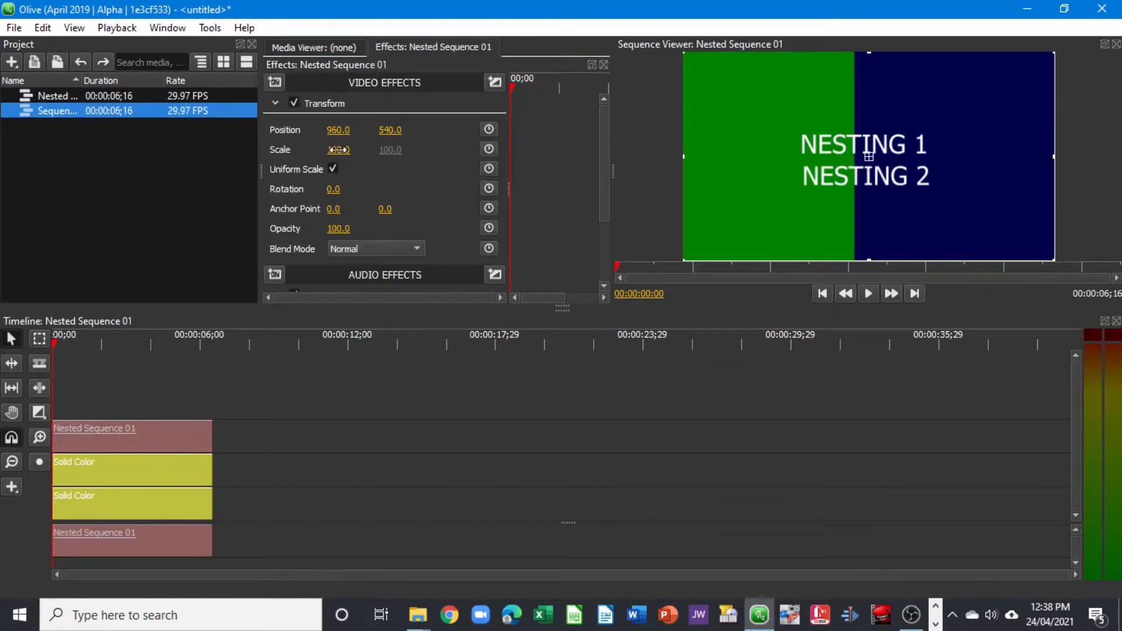
pyautogui.moveTo(338, 149)
pyautogui.mouseDown()
pyautogui.moveTo(356, 150)
pyautogui.moveTo(279, 149)
pyautogui.moveTo(382, 149)
pyautogui.moveTo(339, 150)
pyautogui.mouseUp()
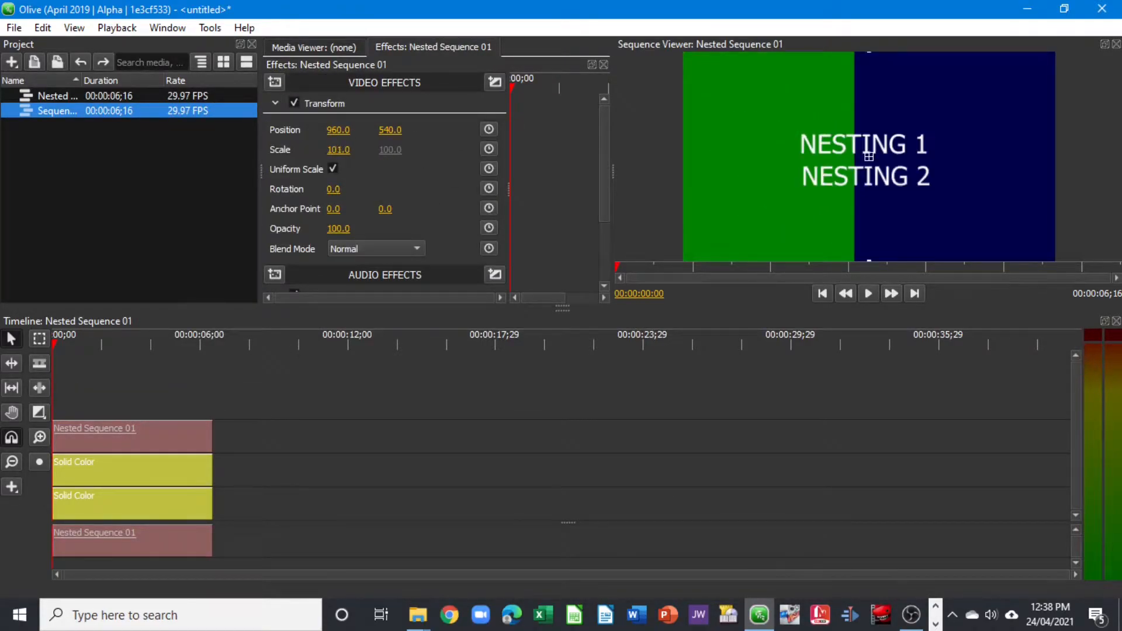
# Nest the two Solid Color clips and set the nested clip's scale to 80
pyautogui.click(163, 468)
pyautogui.click(157, 506)
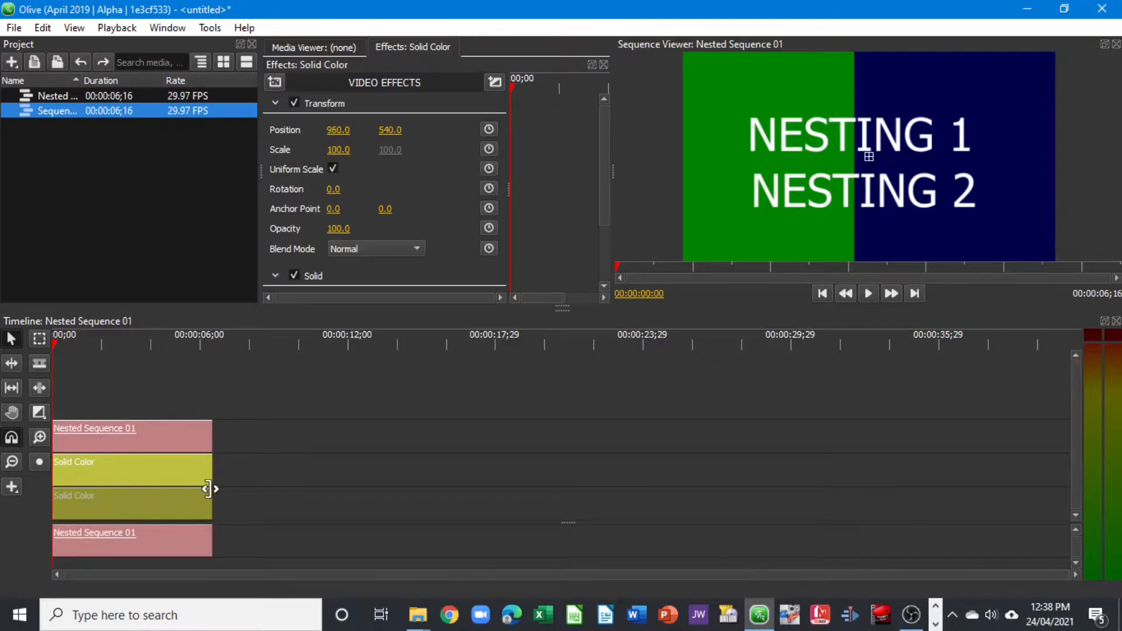
pyautogui.click(233, 470)
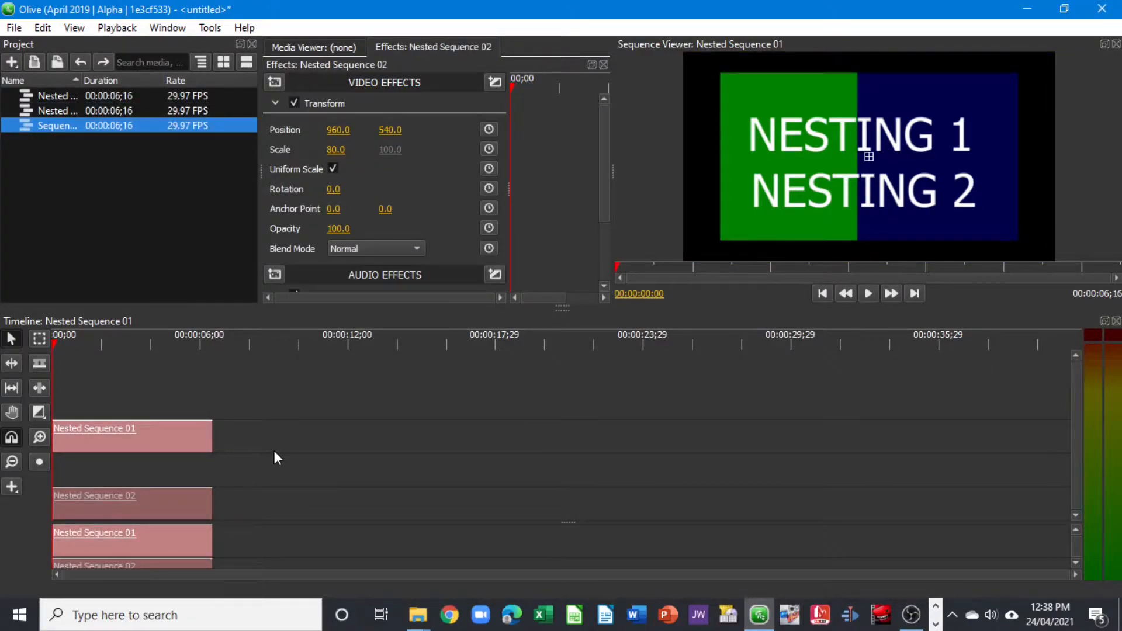
pyautogui.click(243, 433)
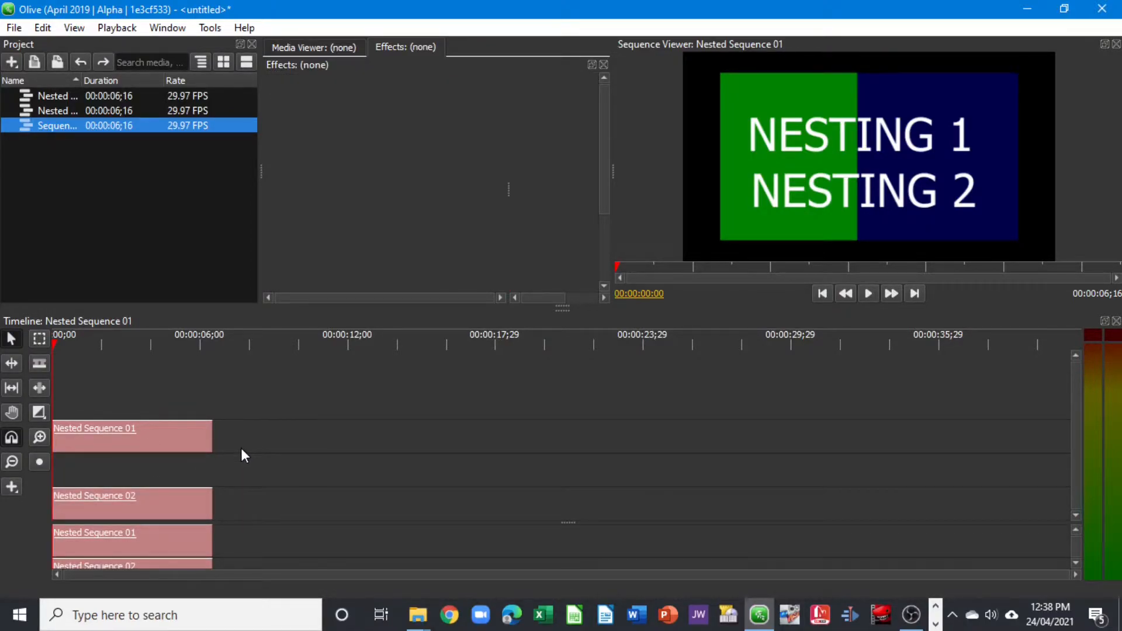
# Nest the Nested Sequence 01 and 02 clips together and set the combined clip's scale to 127
pyautogui.rightClick(170, 440)
pyautogui.click(188, 405)
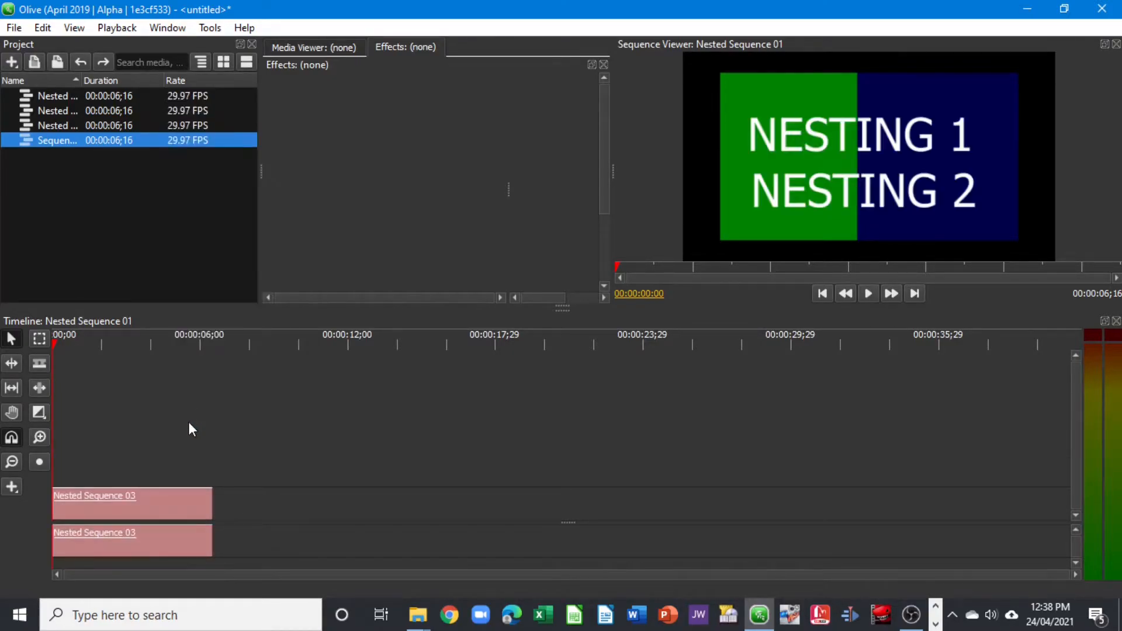
pyautogui.click(163, 510)
pyautogui.moveTo(338, 150)
pyautogui.mouseDown()
pyautogui.moveTo(351, 149)
pyautogui.moveTo(326, 150)
pyautogui.moveTo(354, 149)
pyautogui.mouseUp()
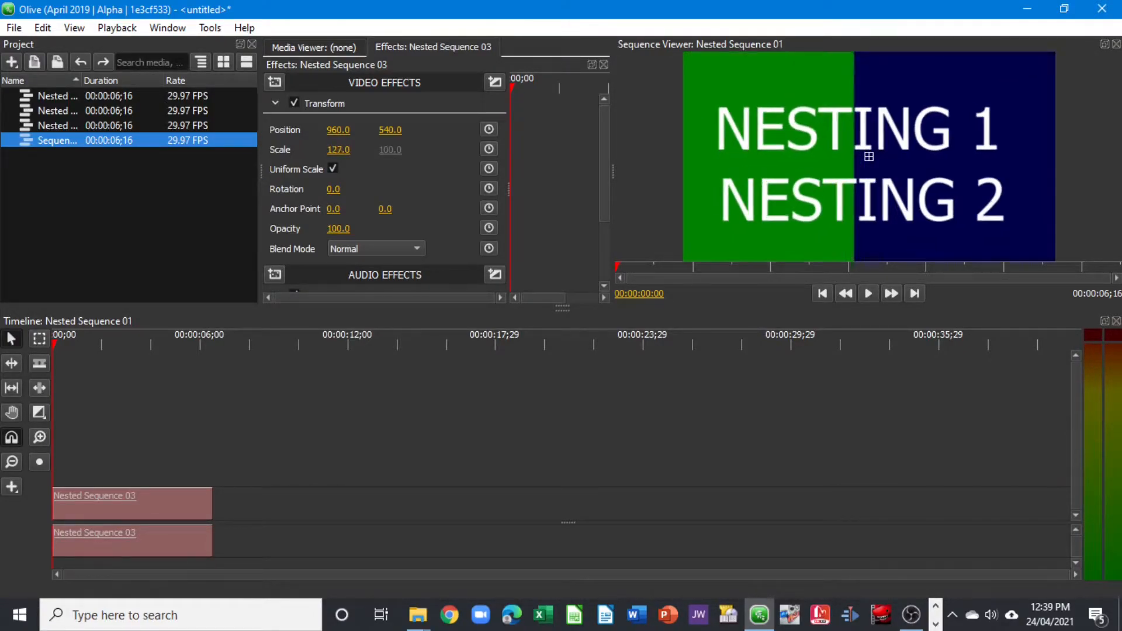
# Open the combined nested sequence and the Nested Sequence 02 inside it to inspect the Solid Color clips
pyautogui.doubleClick(160, 494)
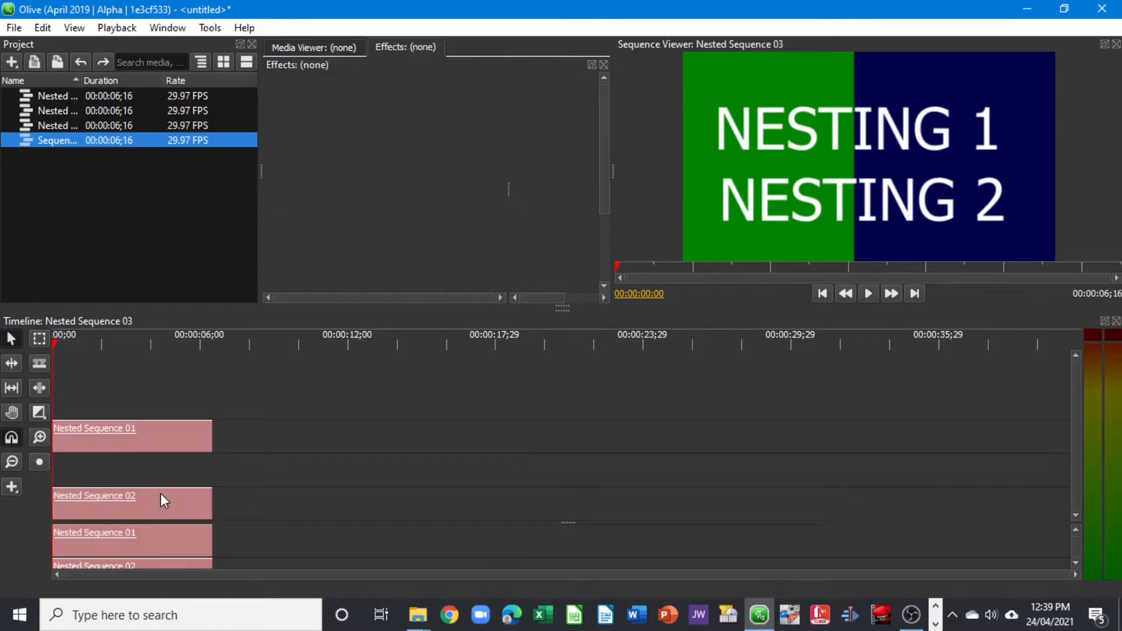
pyautogui.click(147, 506)
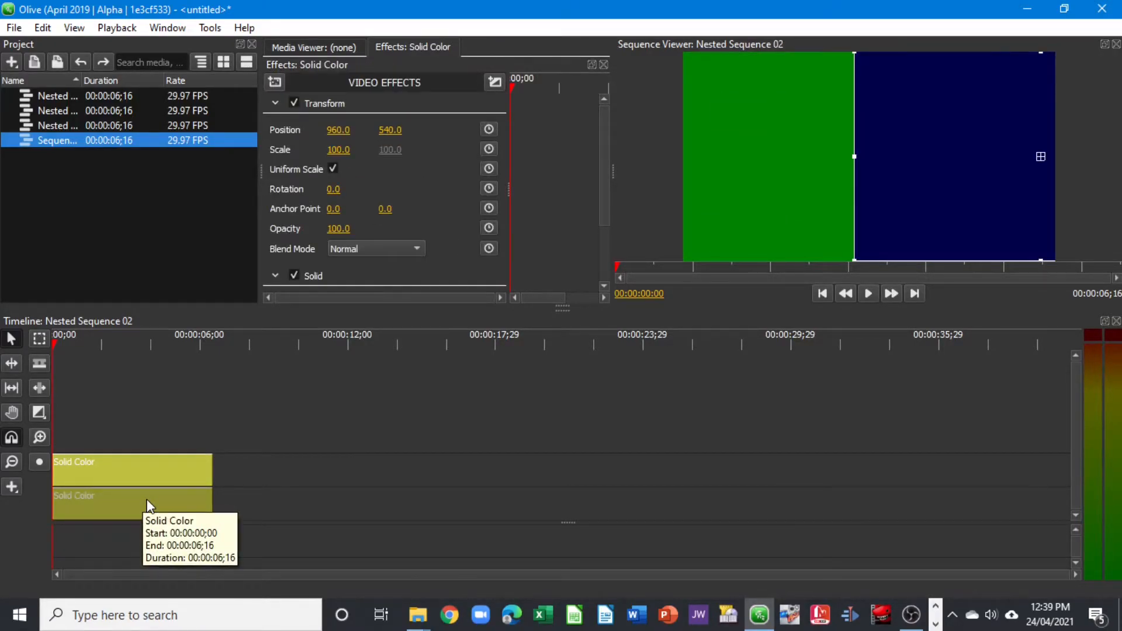
pyautogui.click(147, 469)
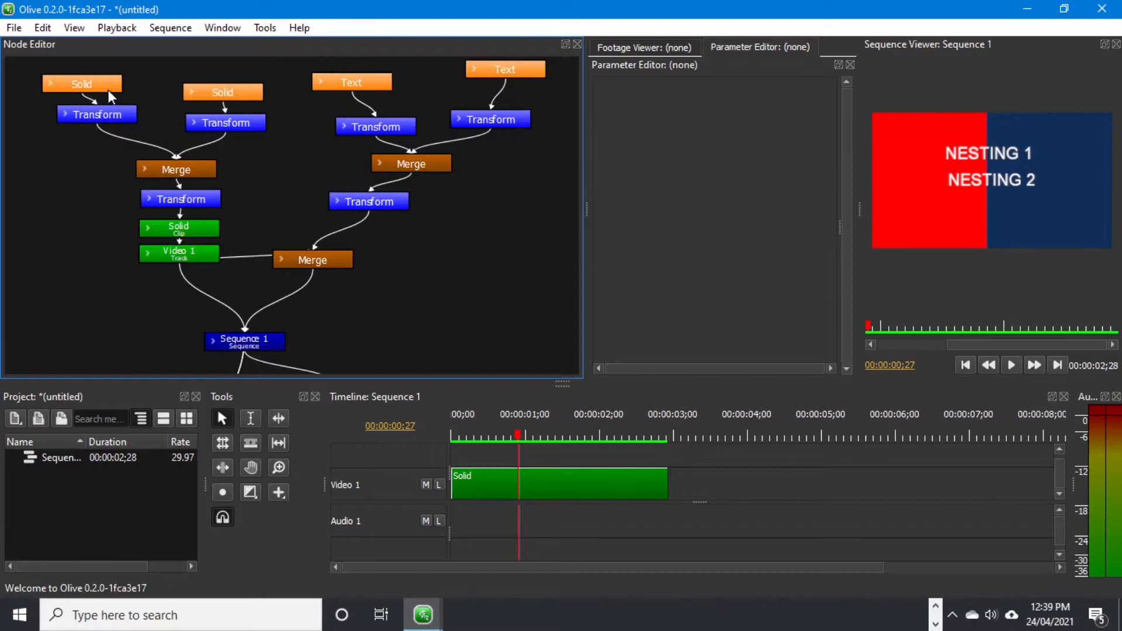
# Expand the Merge node joining the two Solid branches and pull it aside to examine its input connections
pyautogui.click(145, 171)
pyautogui.click(144, 170)
pyautogui.moveTo(146, 169); pyautogui.dragTo(457, 216)
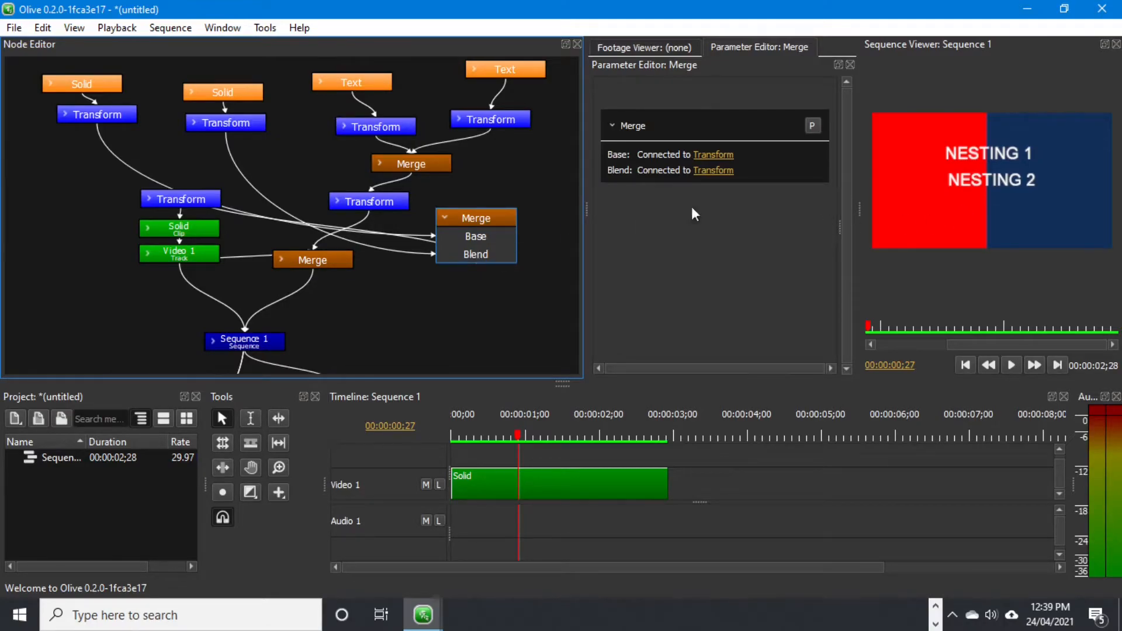
pyautogui.click(224, 97)
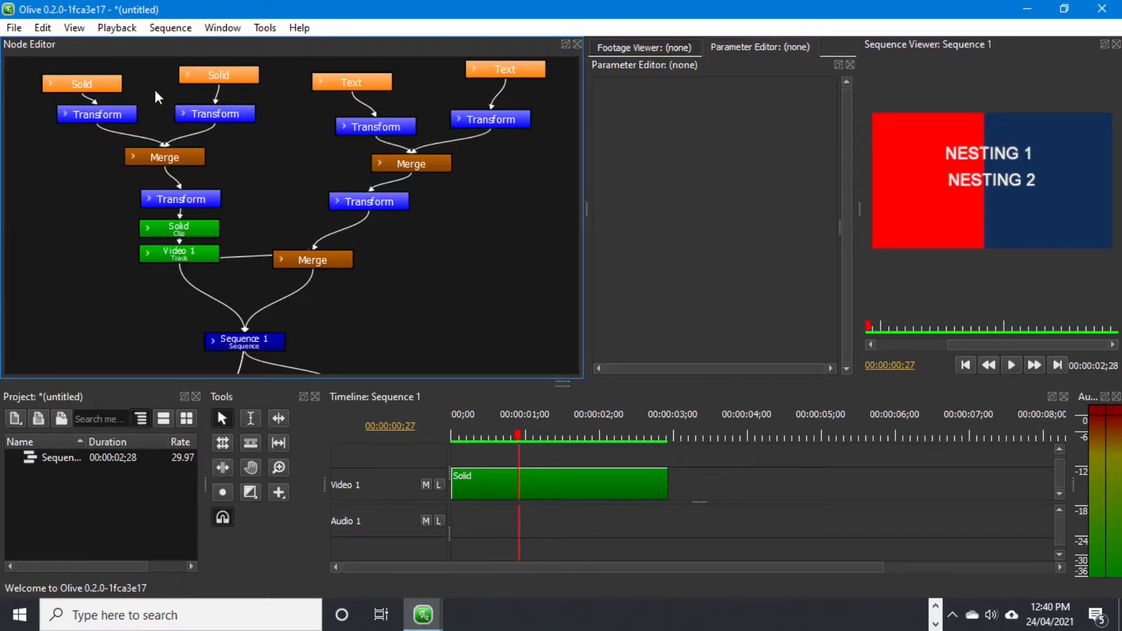
# Tidy the solid branches by nudging the first Solid node and the Transform nodes beneath both Solid nodes
pyautogui.moveTo(84, 84); pyautogui.dragTo(82, 75)
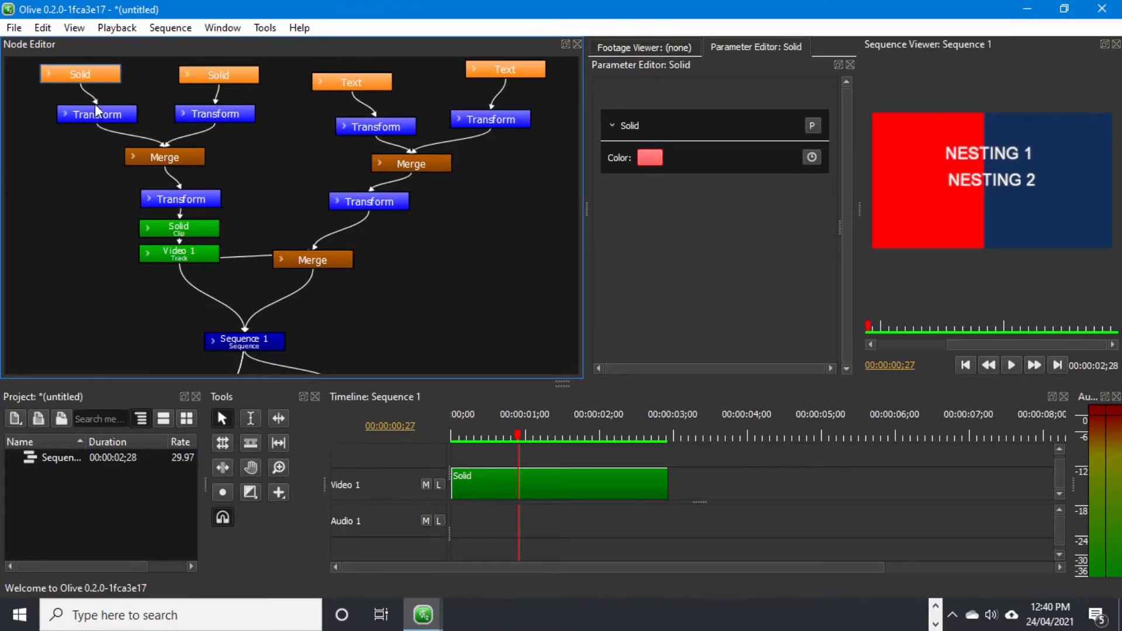
pyautogui.moveTo(103, 117); pyautogui.dragTo(107, 116)
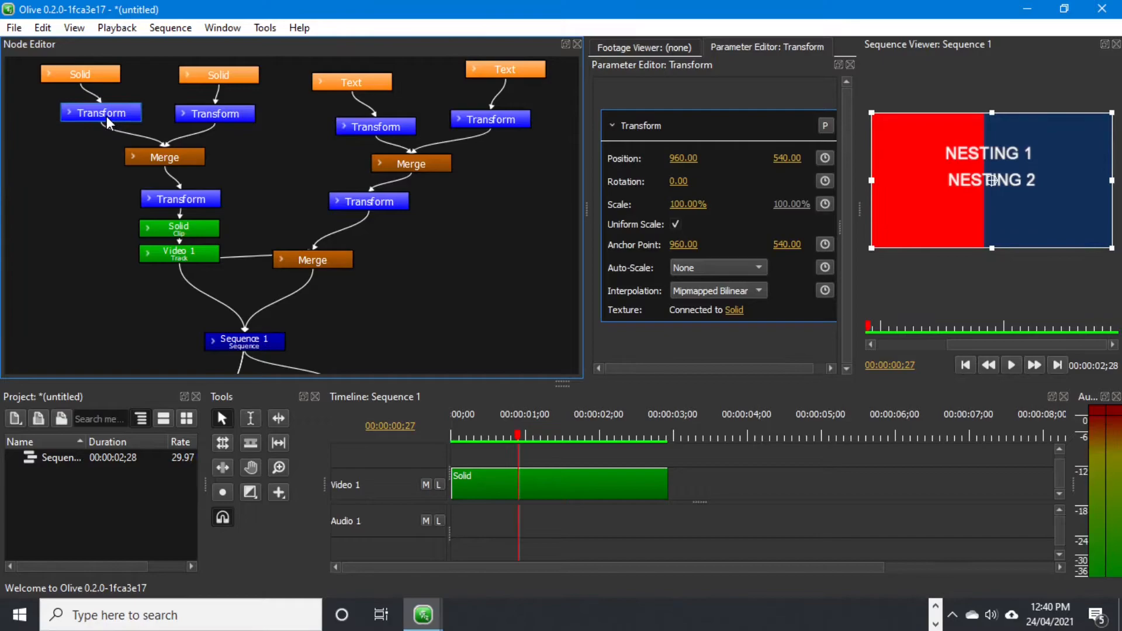
pyautogui.moveTo(222, 113); pyautogui.dragTo(215, 110)
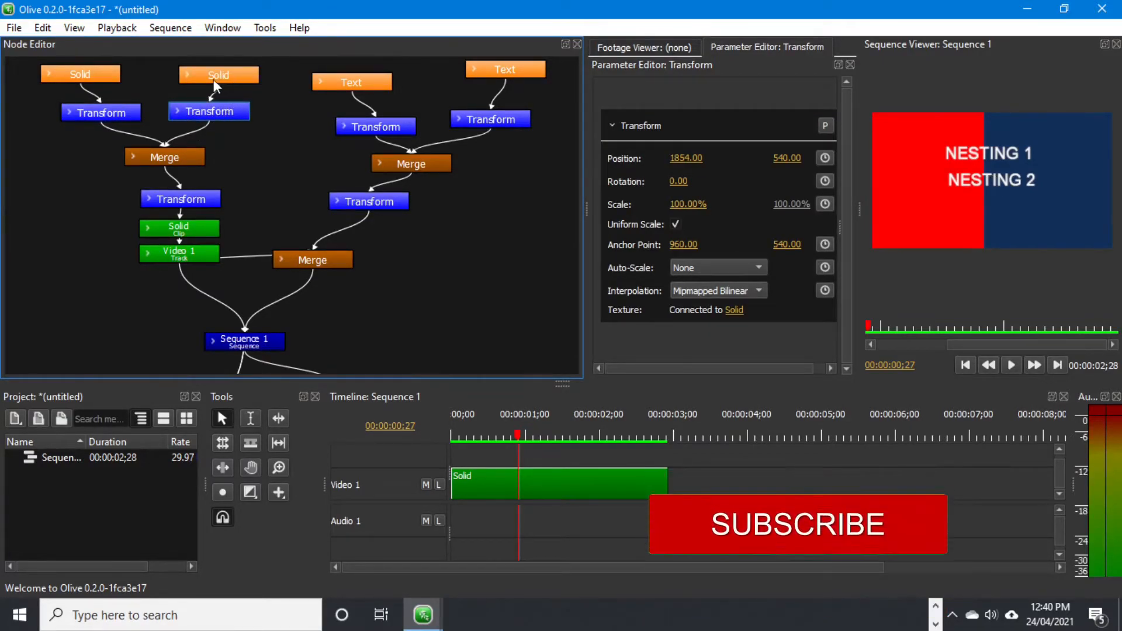
# Inspect the Base and Blend inputs of the solids' Merge node, and return it collapsed beneath the two Transform nodes
pyautogui.click(142, 155)
pyautogui.click(142, 155)
pyautogui.moveTo(149, 157); pyautogui.dragTo(271, 127)
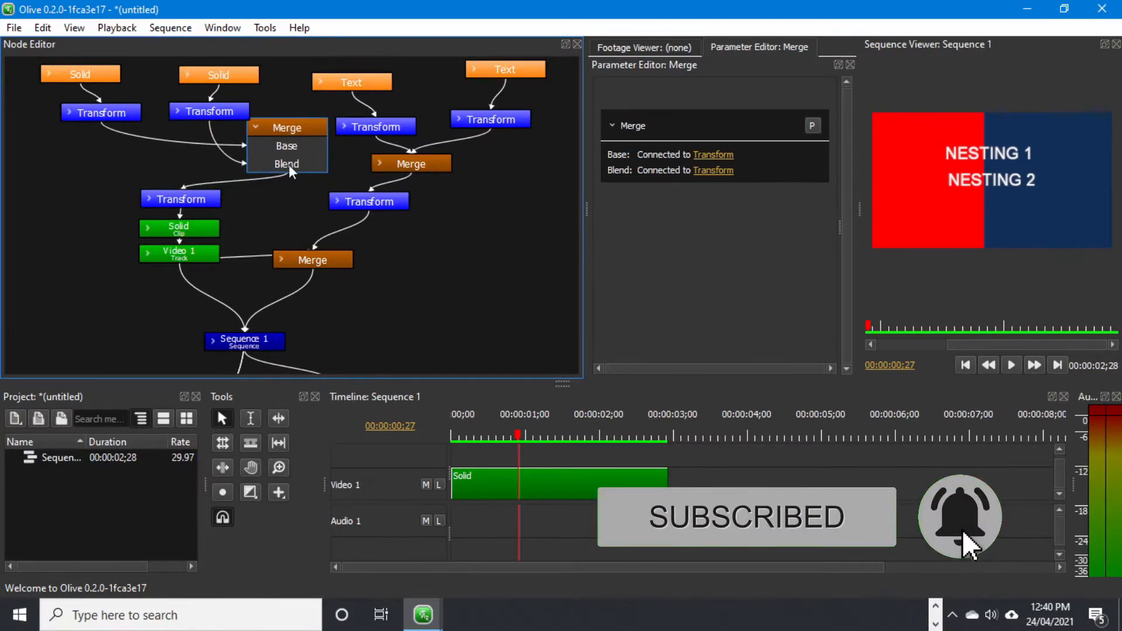
pyautogui.click(257, 129)
pyautogui.moveTo(261, 131); pyautogui.dragTo(187, 141)
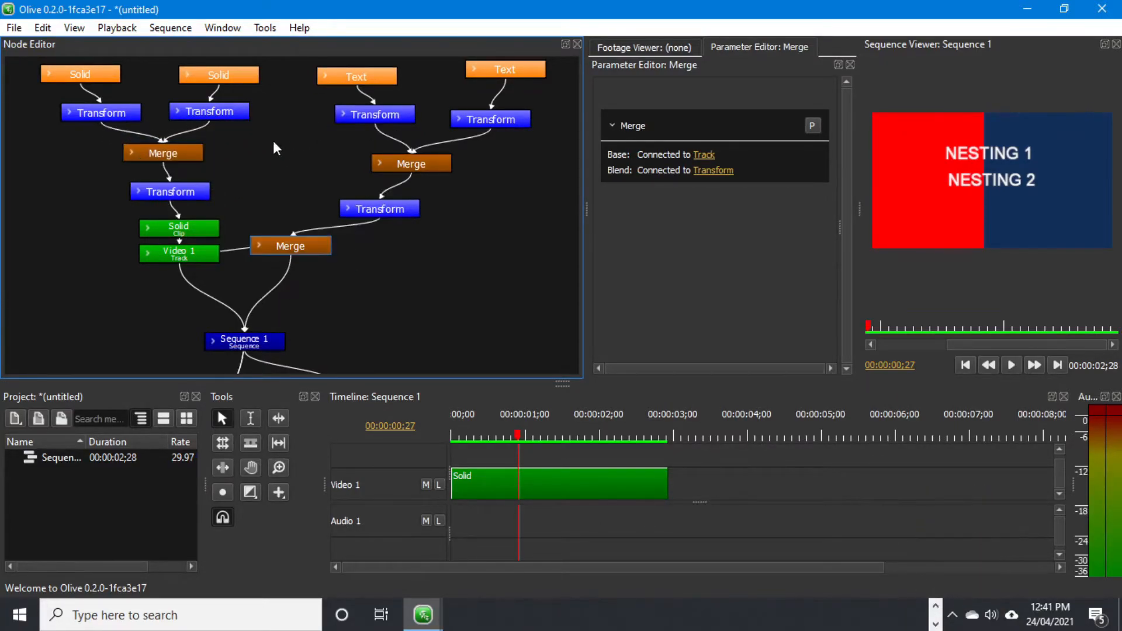
# Move the Merge node that combines the Video 1 track with the text branch slightly down
pyautogui.click(274, 142)
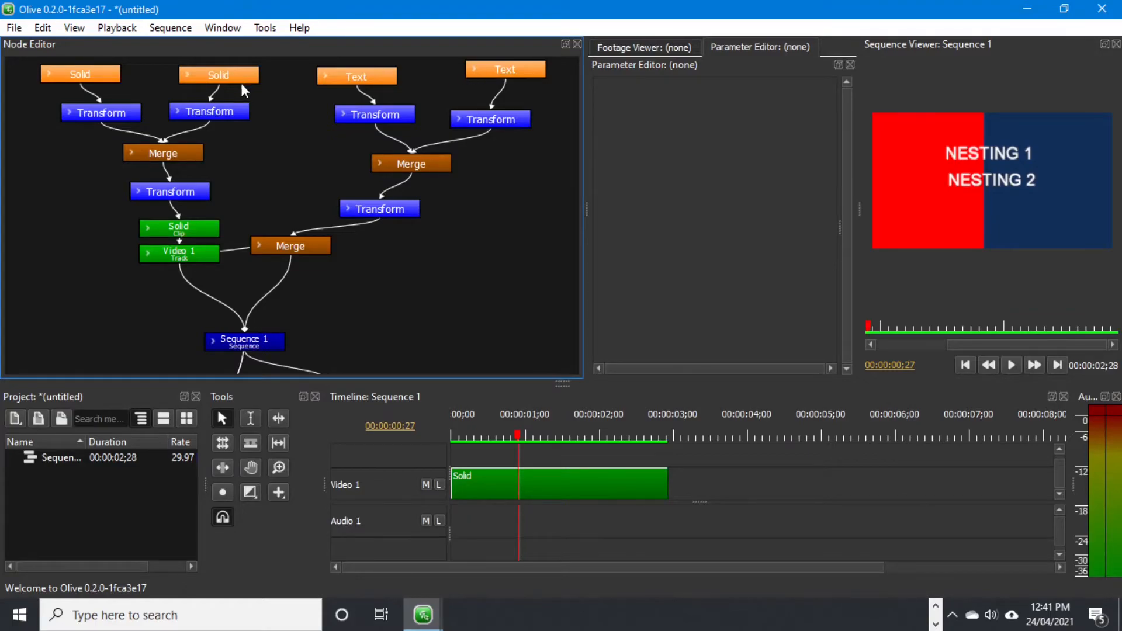
pyautogui.moveTo(304, 252)
pyautogui.mouseDown()
pyautogui.moveTo(296, 268)
pyautogui.moveTo(284, 259)
pyautogui.mouseUp()
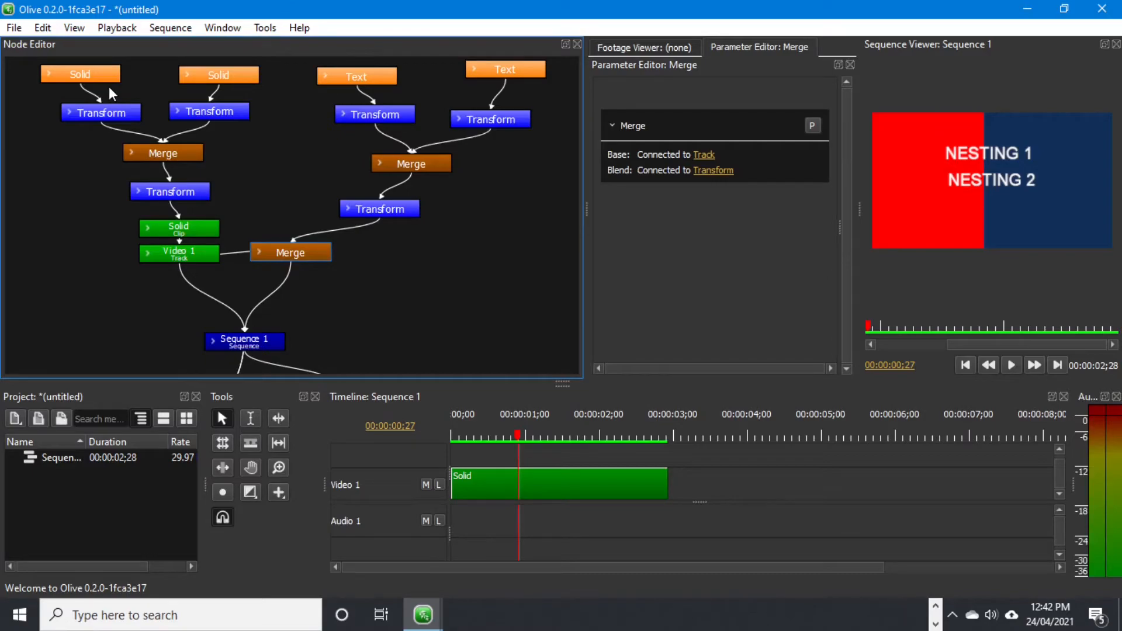
pyautogui.click(389, 209)
pyautogui.rightClick(441, 244)
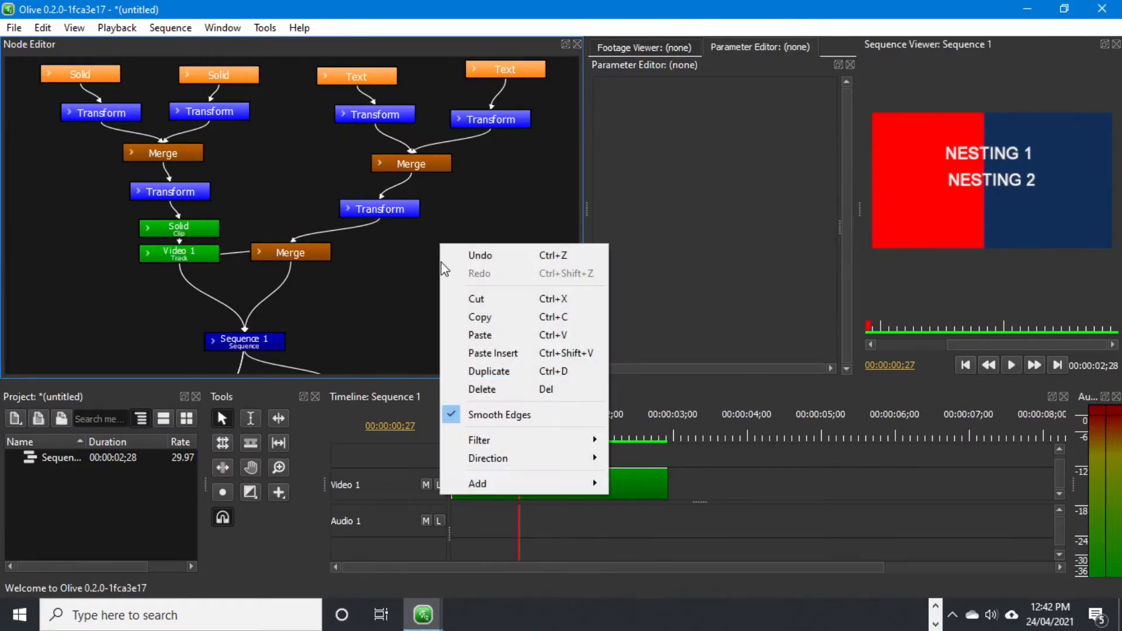
pyautogui.click(354, 288)
# Move the Transform node below the text Merge slightly up and set its horizontal position to 1208
pyautogui.moveTo(387, 208); pyautogui.dragTo(384, 209)
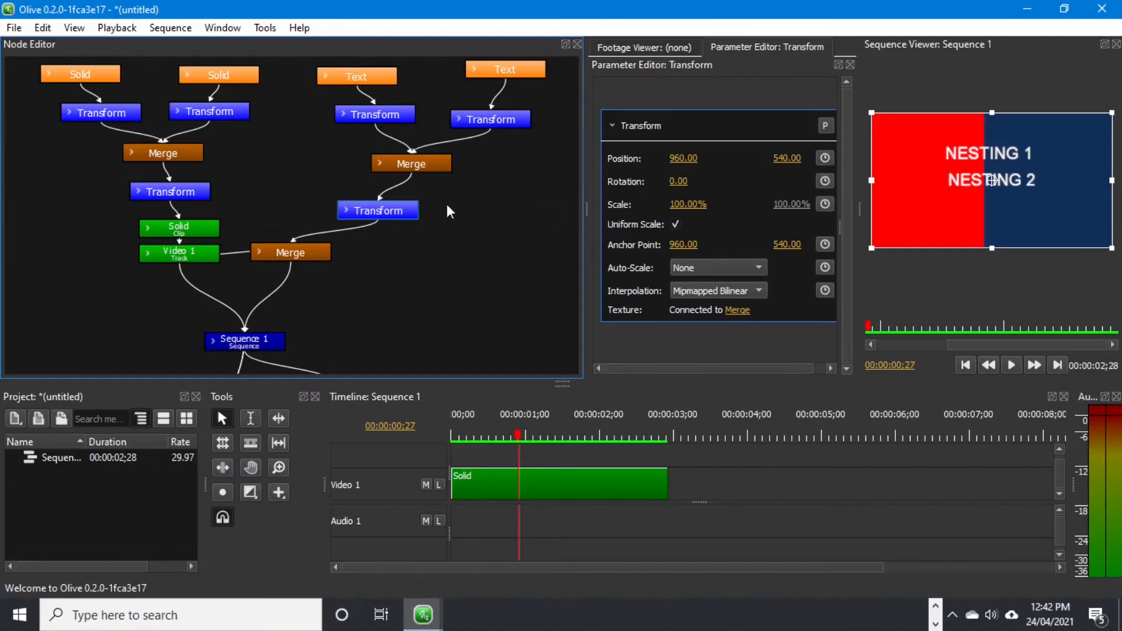
pyautogui.moveTo(382, 211); pyautogui.dragTo(378, 200)
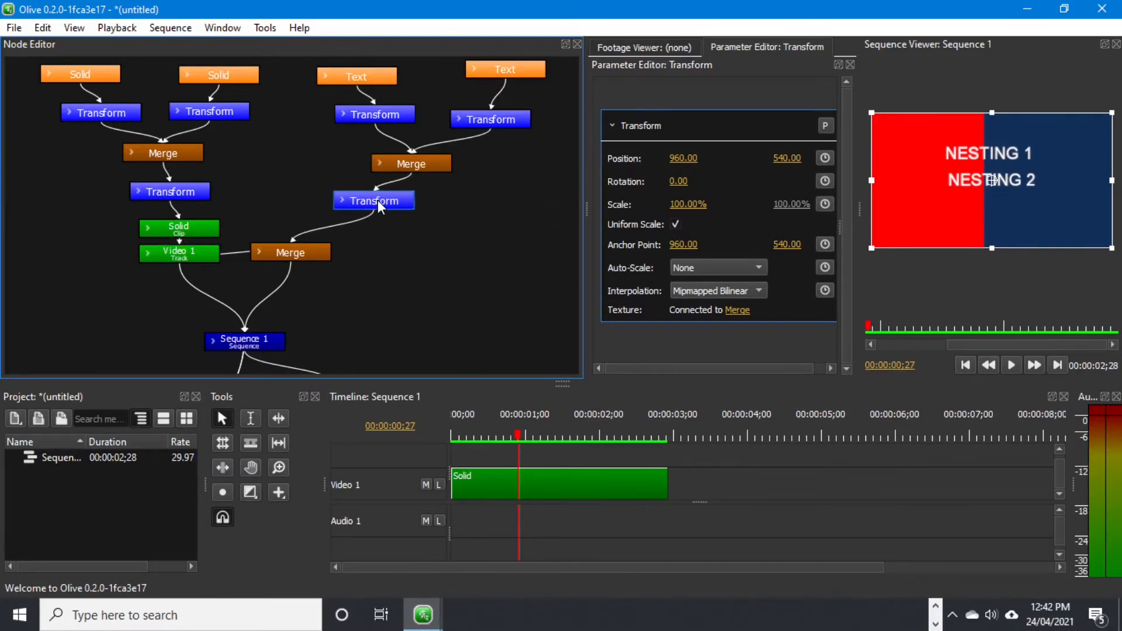
pyautogui.moveTo(682, 157); pyautogui.dragTo(923, 166)
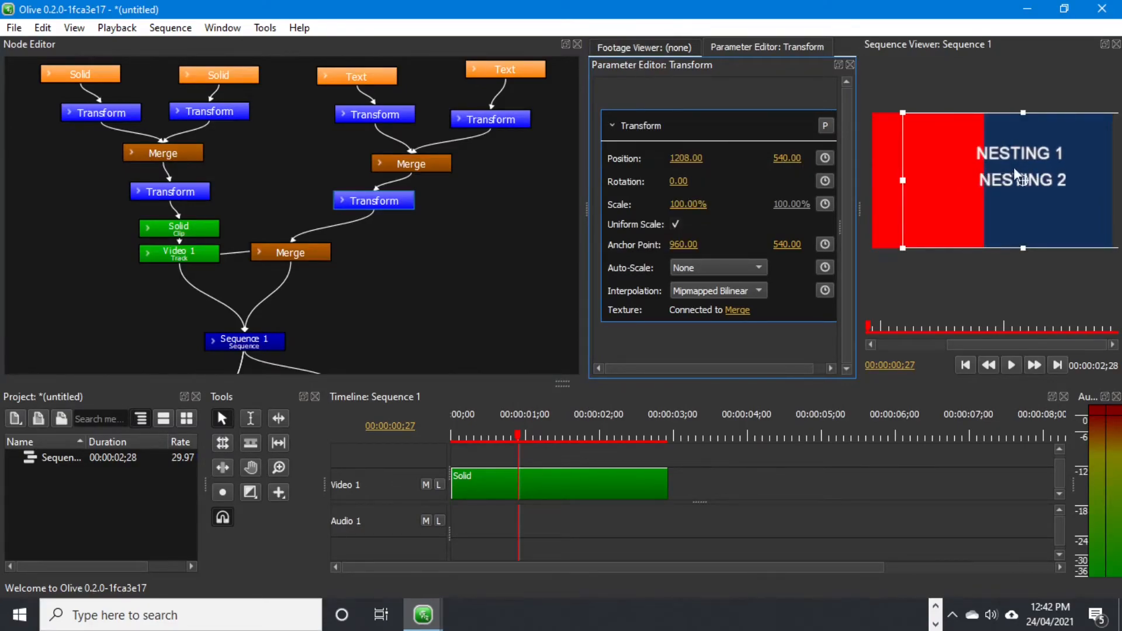
# Try inserting a copy of the text branch's Transform node between the lower Merge and Sequence 1
pyautogui.click(390, 205)
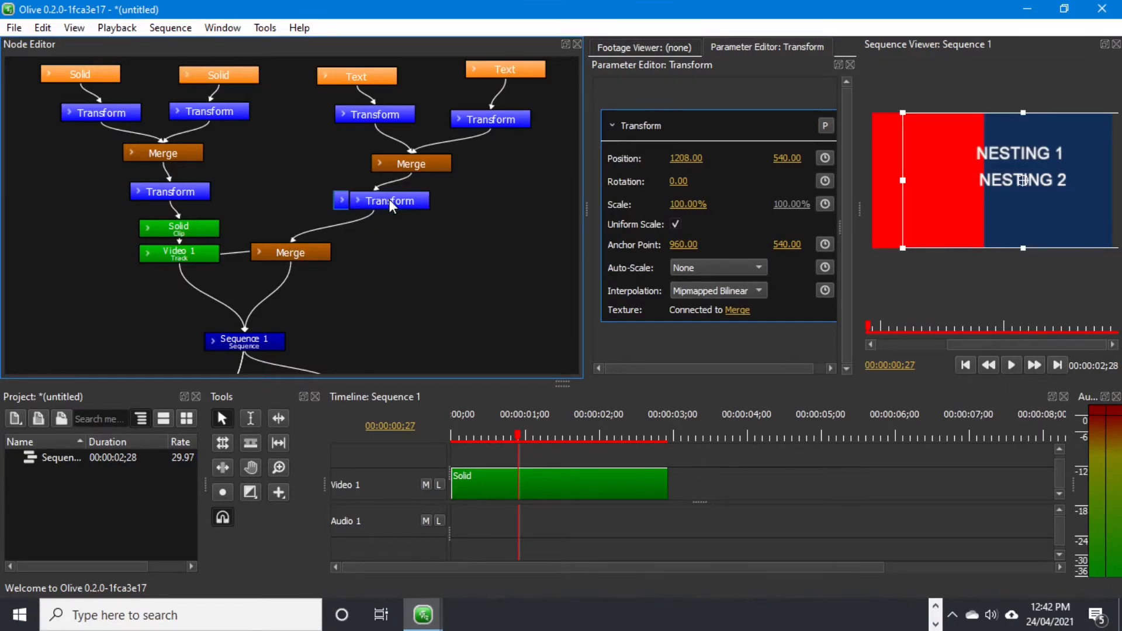
pyautogui.click(277, 285)
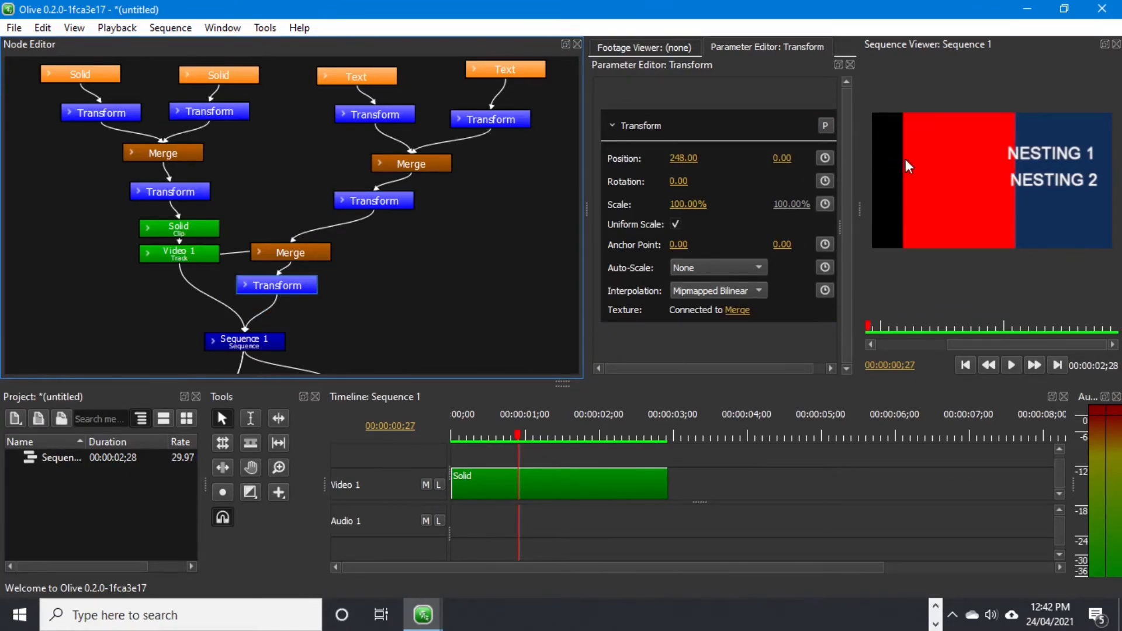
pyautogui.click(395, 199)
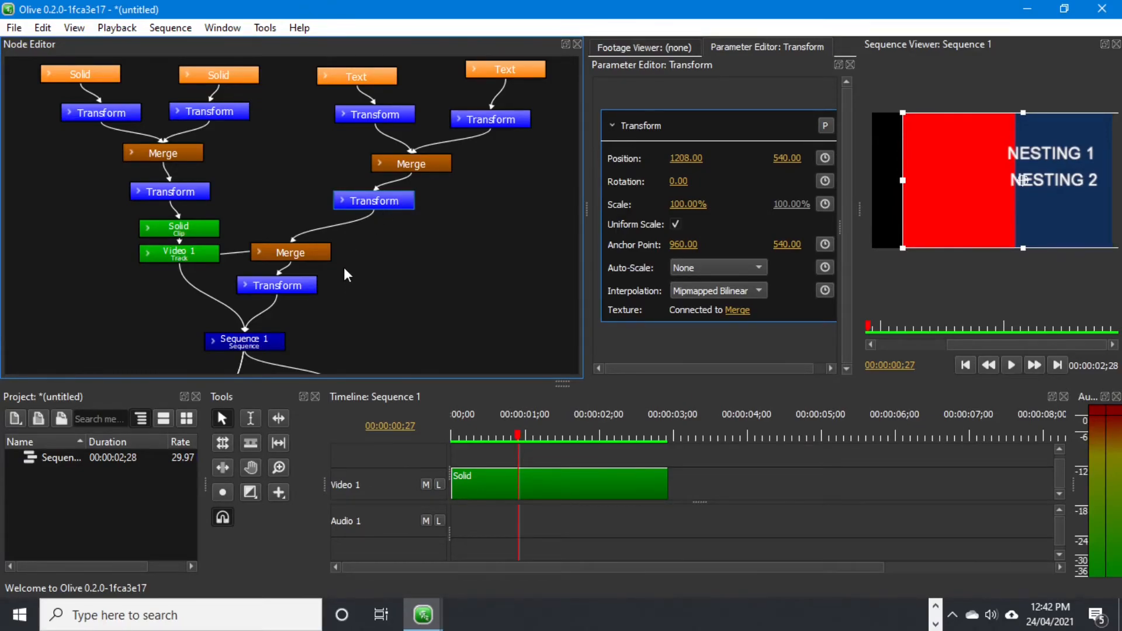
# Undo connecting the copied Transform node and delete that node from the graph
pyautogui.hotkey('ctrl', 'z')
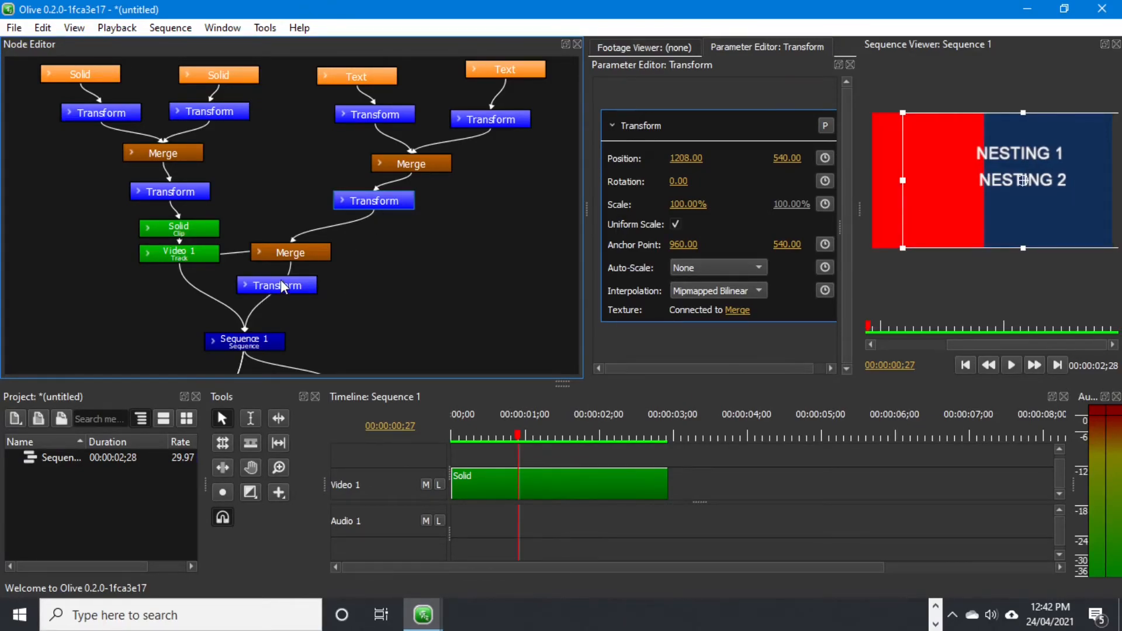
pyautogui.moveTo(283, 286); pyautogui.dragTo(412, 286)
pyautogui.press('Delete')
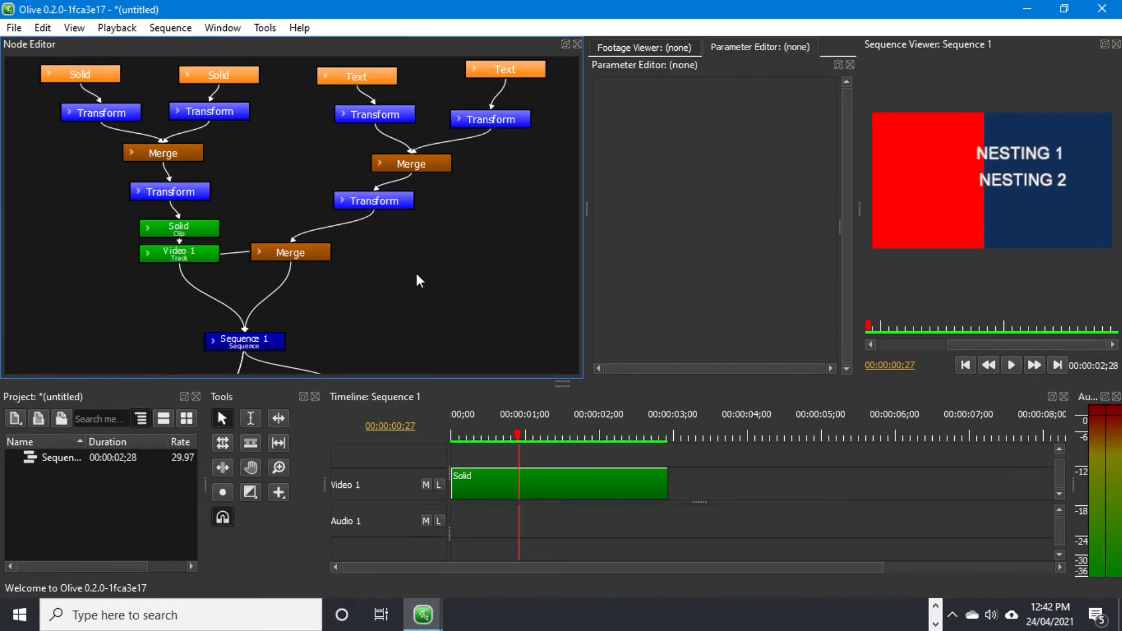
# Add a new Distort Transform node between the lower Merge and Sequence 1, and set its rotation to 45
pyautogui.rightClick(447, 203)
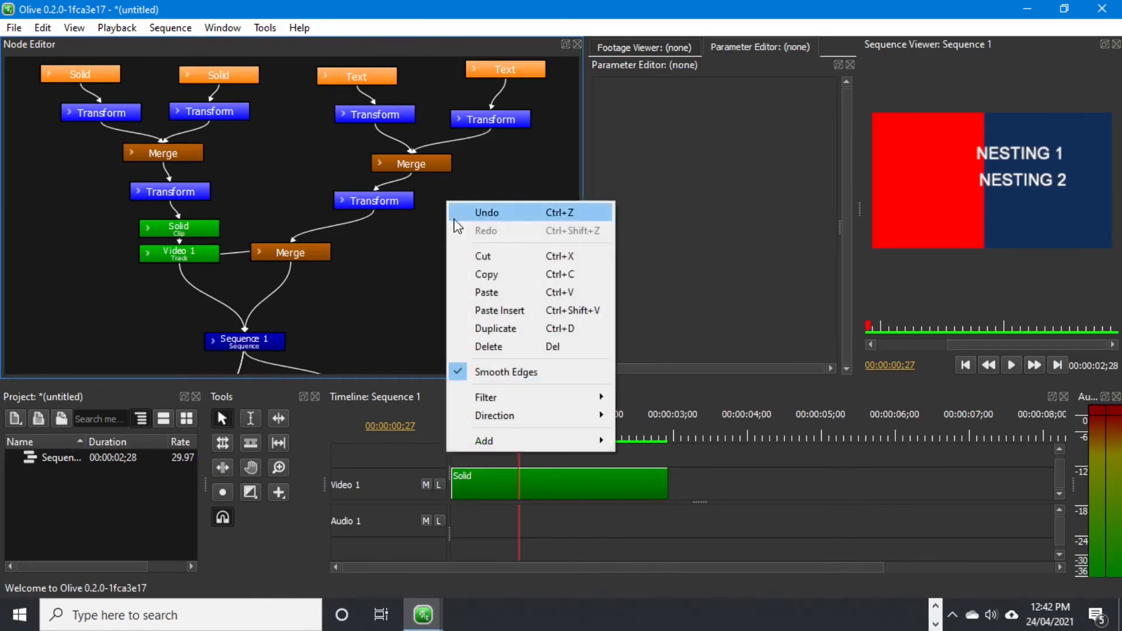
pyautogui.moveTo(507, 445)
pyautogui.moveTo(646, 457)
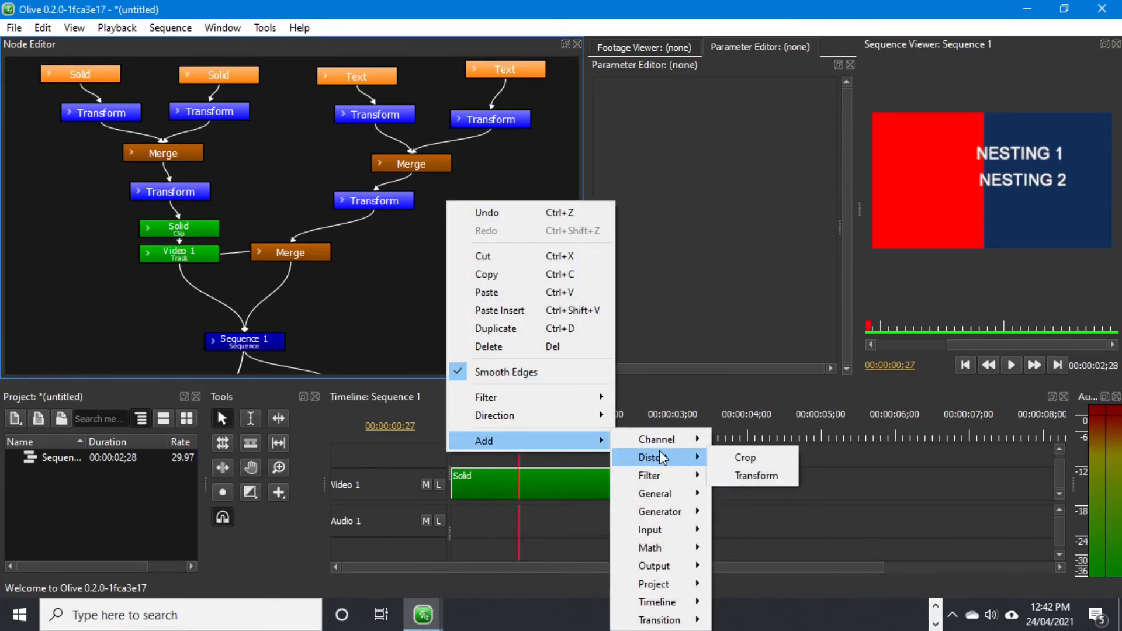
pyautogui.click(753, 472)
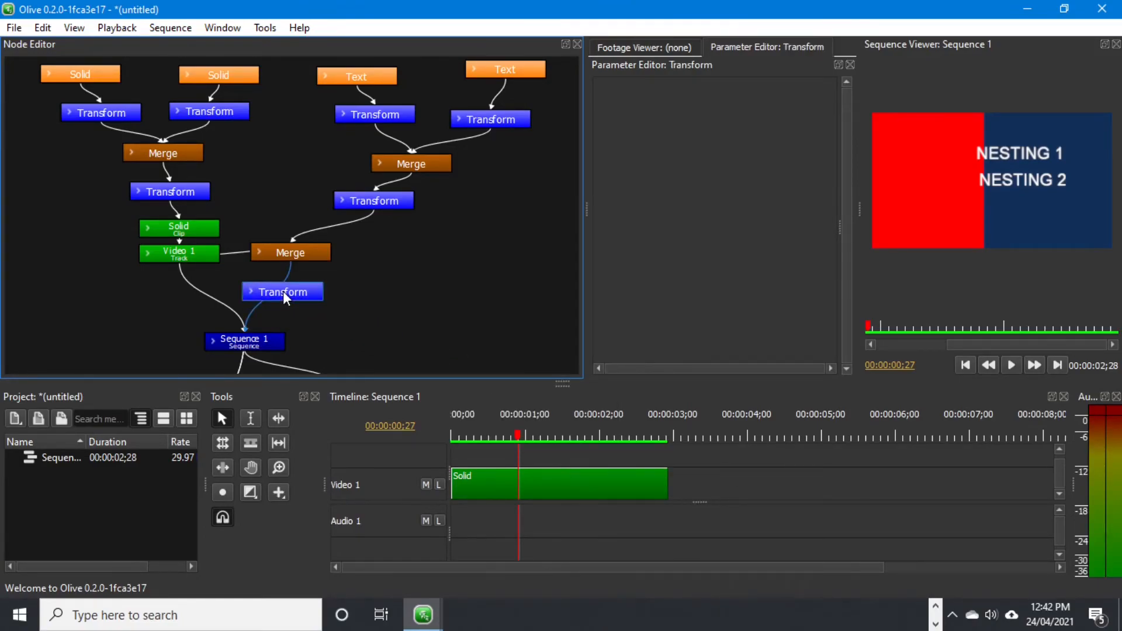
pyautogui.click(283, 291)
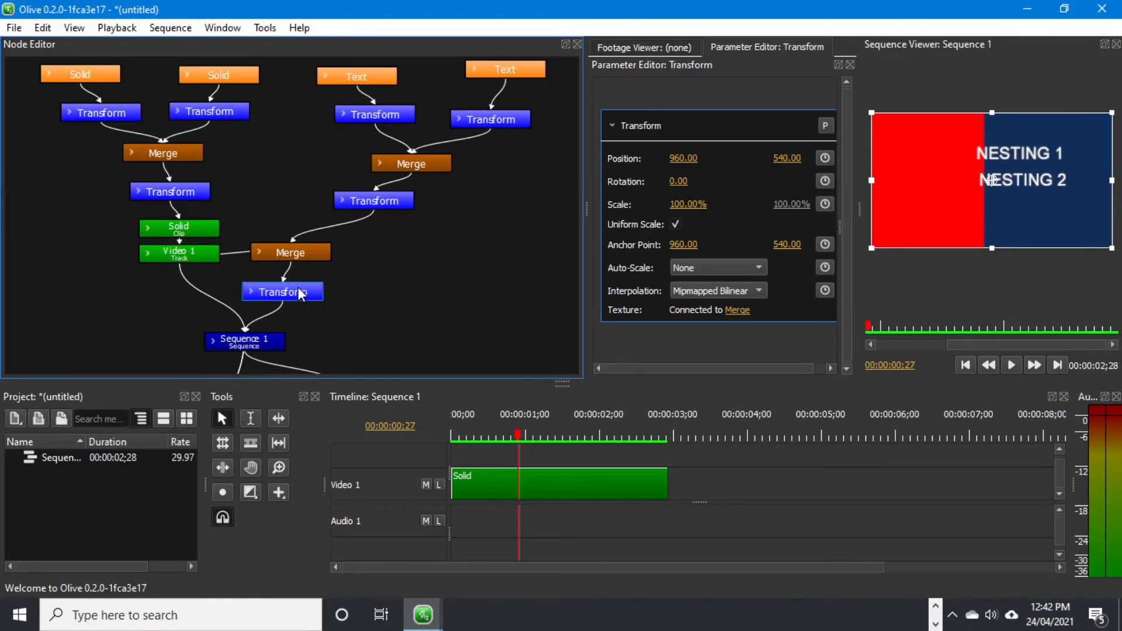
pyautogui.click(677, 181)
pyautogui.write('45')
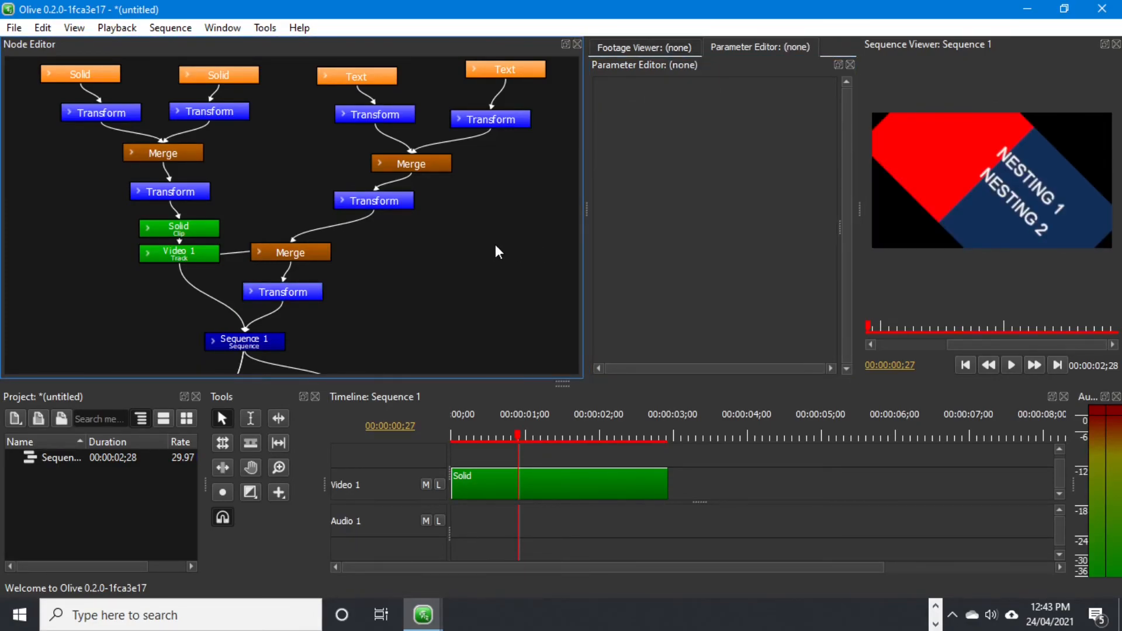